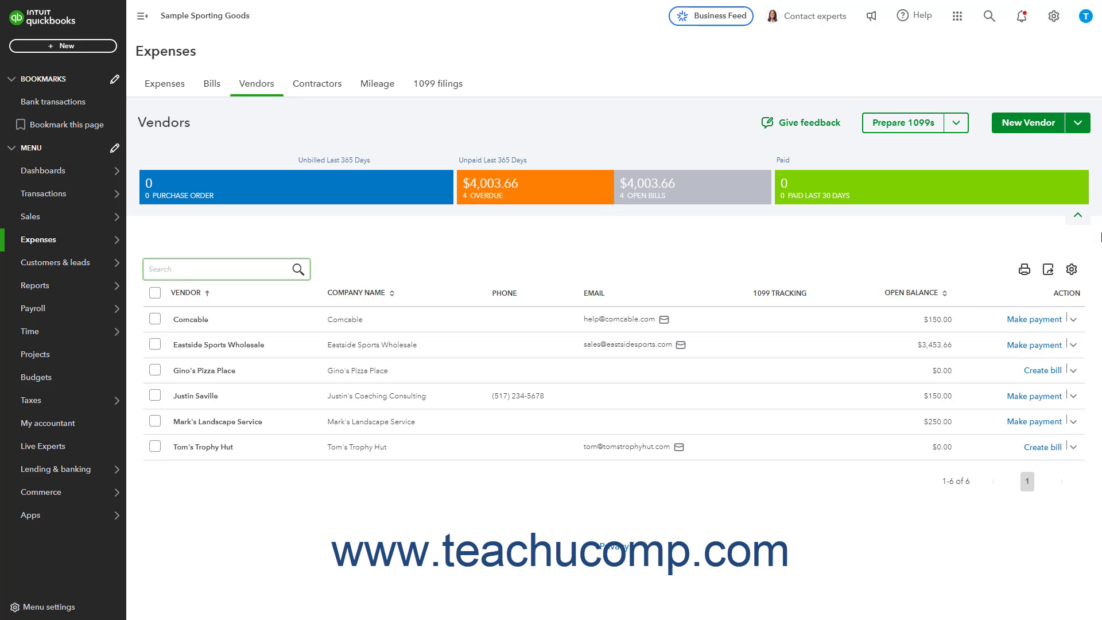
click(956, 123)
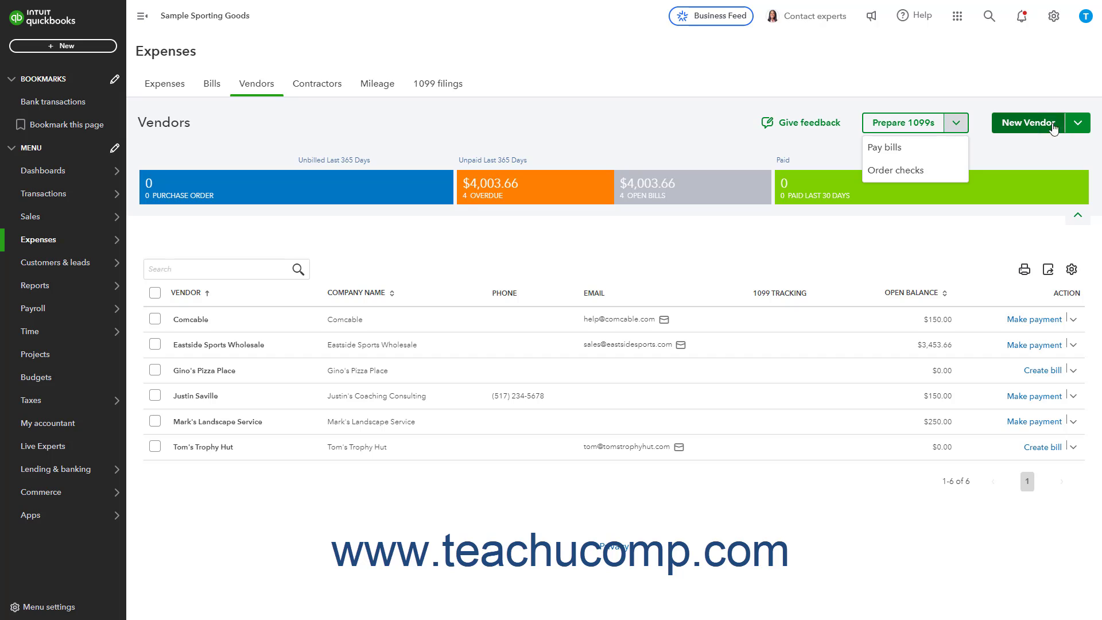
click(1079, 123)
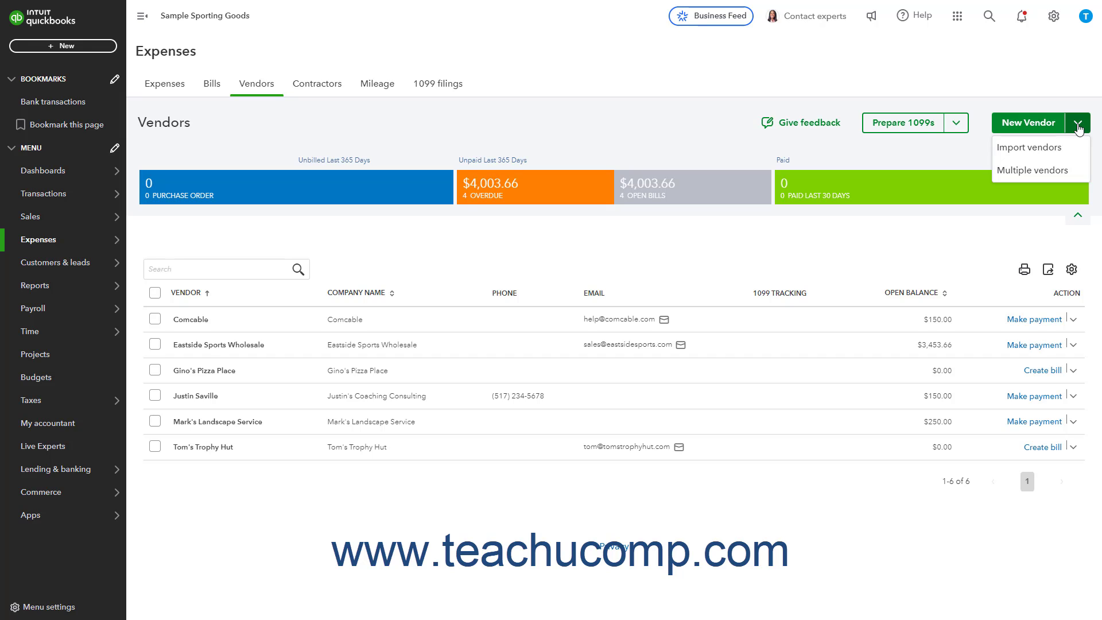
click(908, 159)
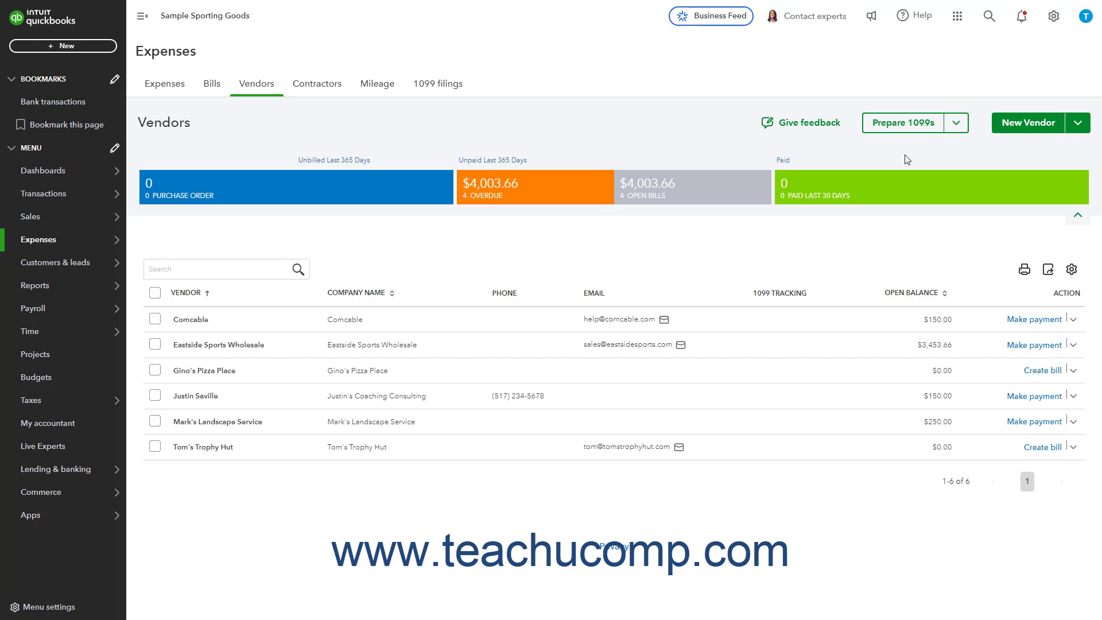
- Start a new vendor record and collapse all of its form sections
click(1028, 125)
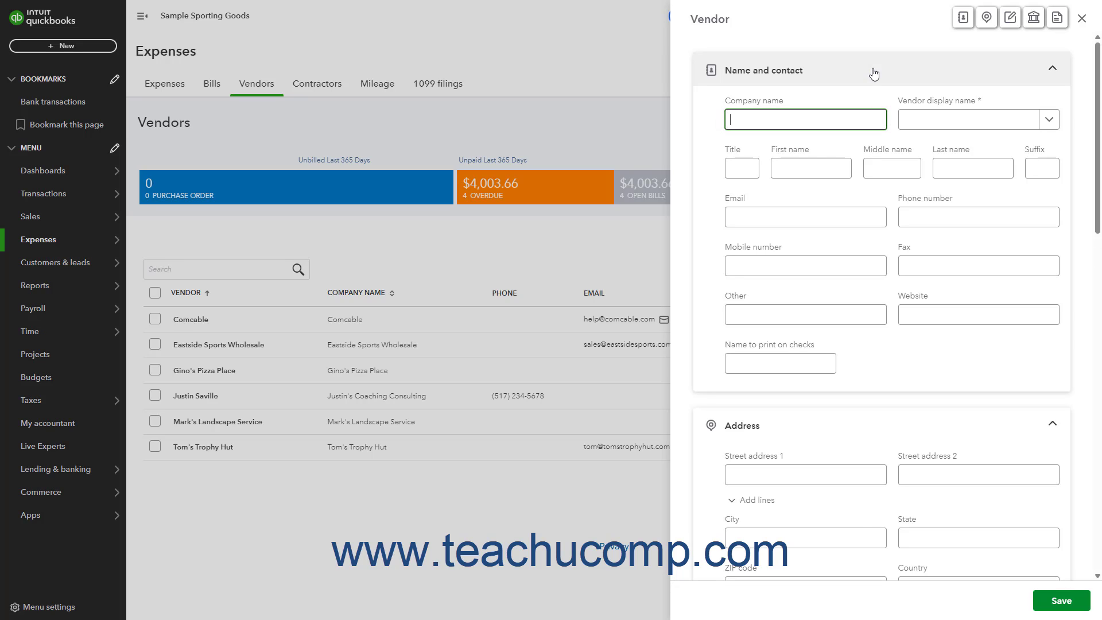
click(848, 83)
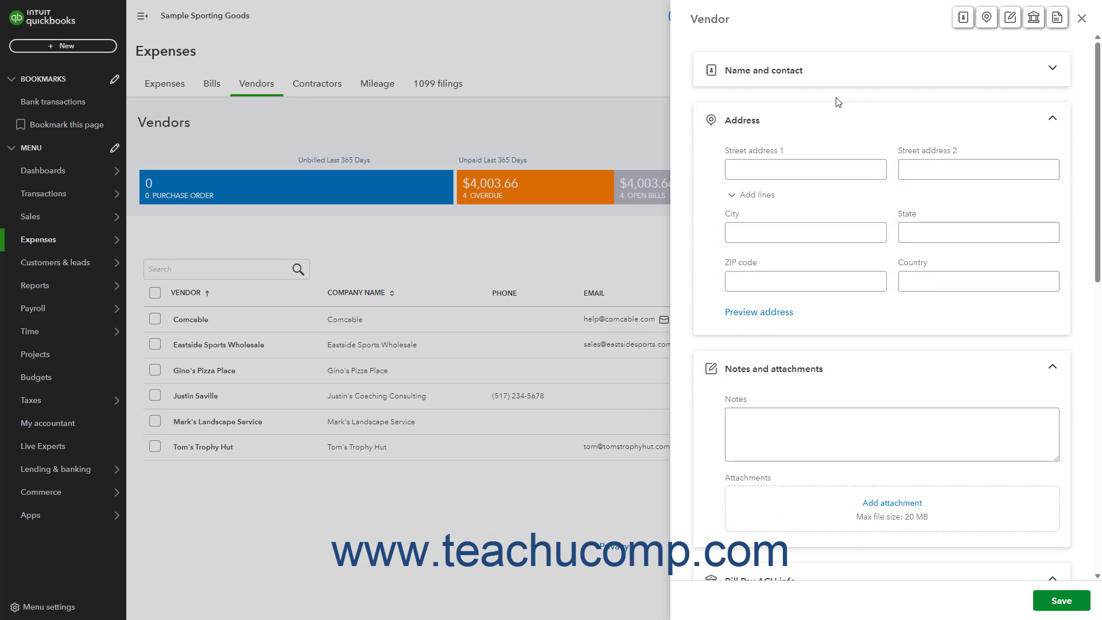
click(829, 116)
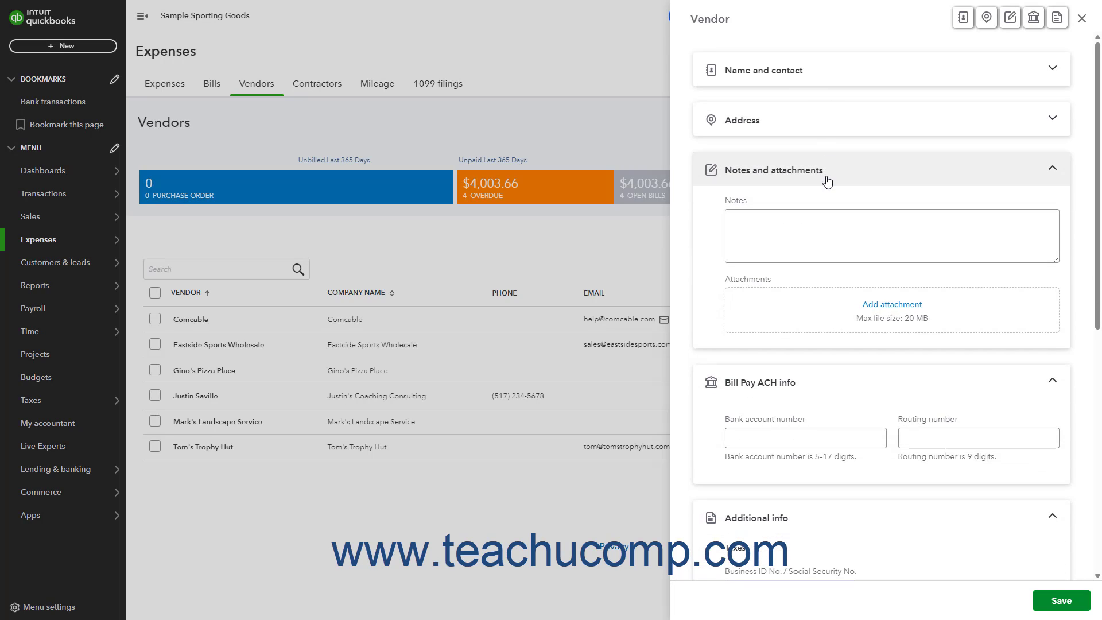
click(827, 181)
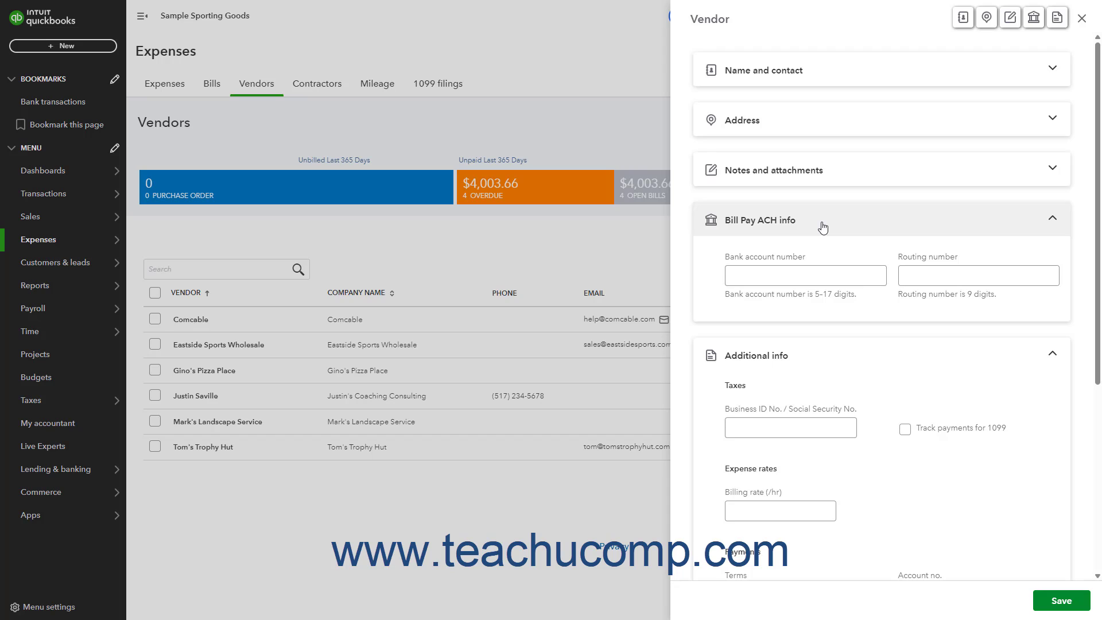
click(823, 228)
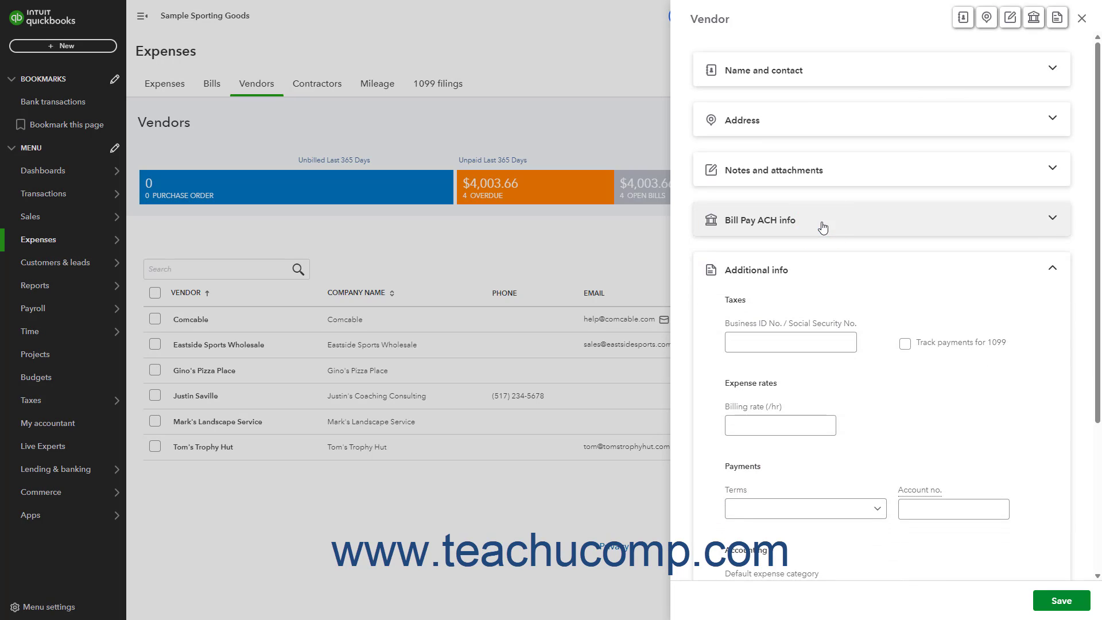
click(815, 280)
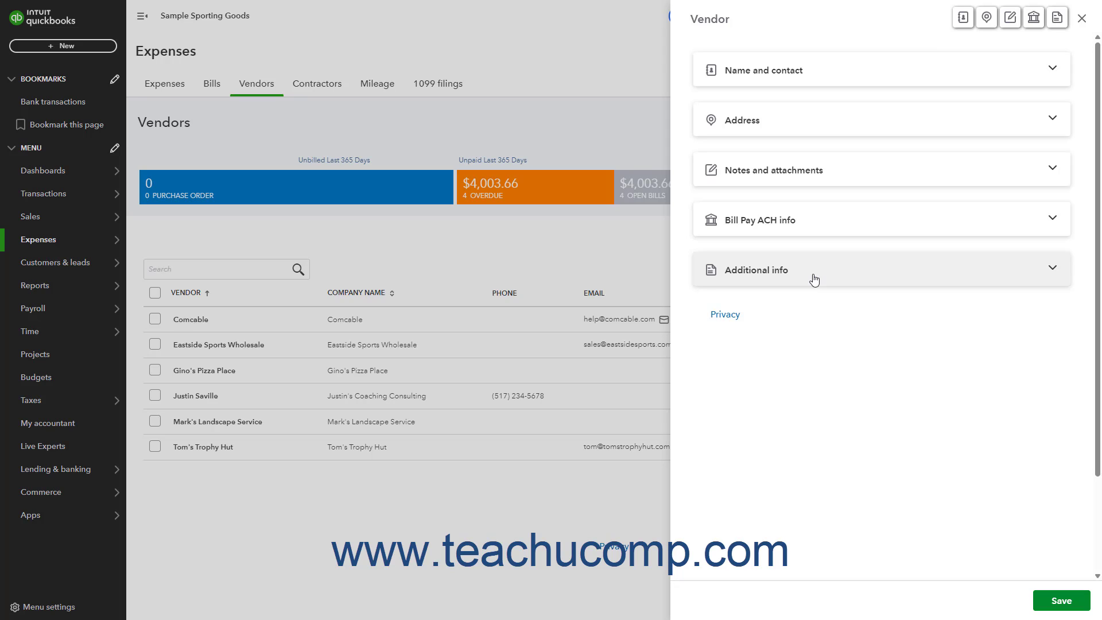
- Expand the Name and contact section and enter "Speedy Printz" as the company name
click(964, 19)
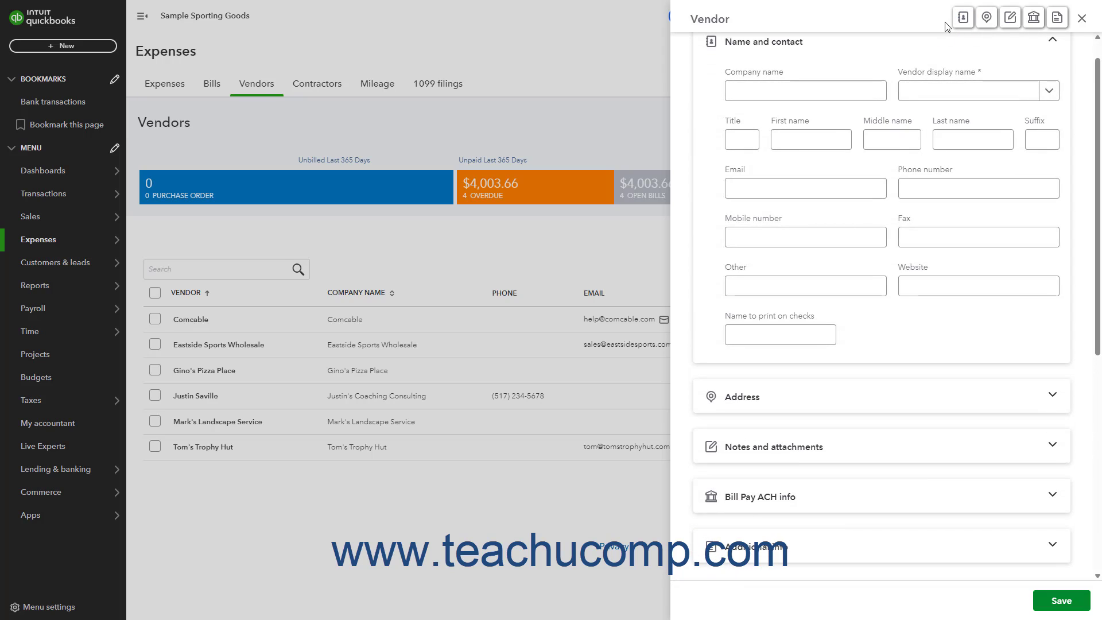
click(796, 98)
text(Speedy Printz)
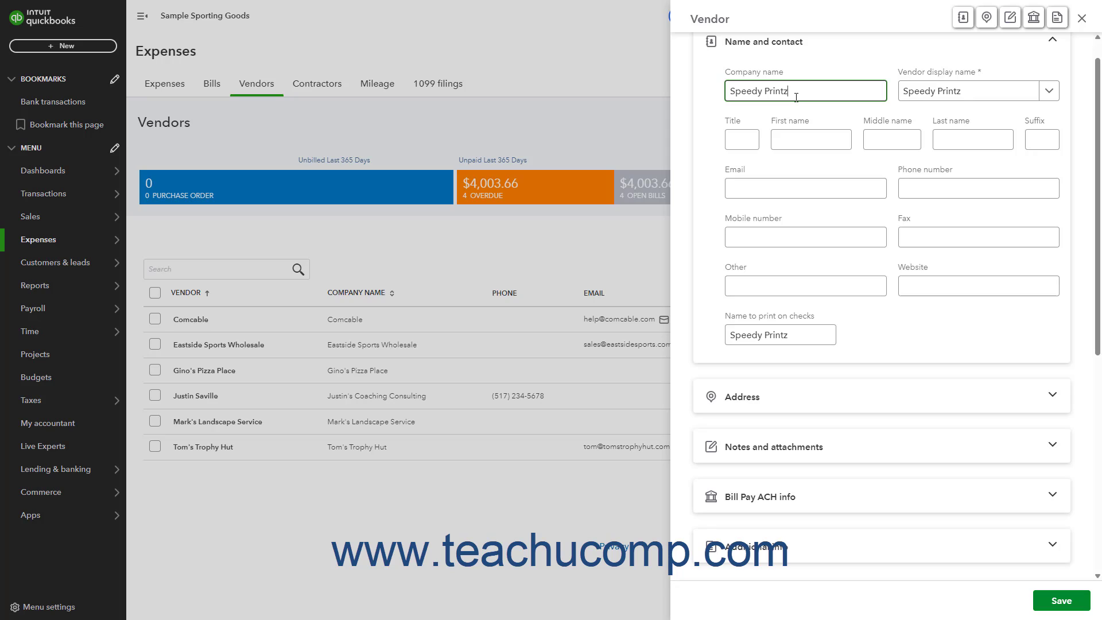
- Examine the contact name, display name, email, phone, fax, website and check name fields, and collapse the Name and contact section
click(820, 145)
click(881, 139)
click(955, 139)
click(1050, 93)
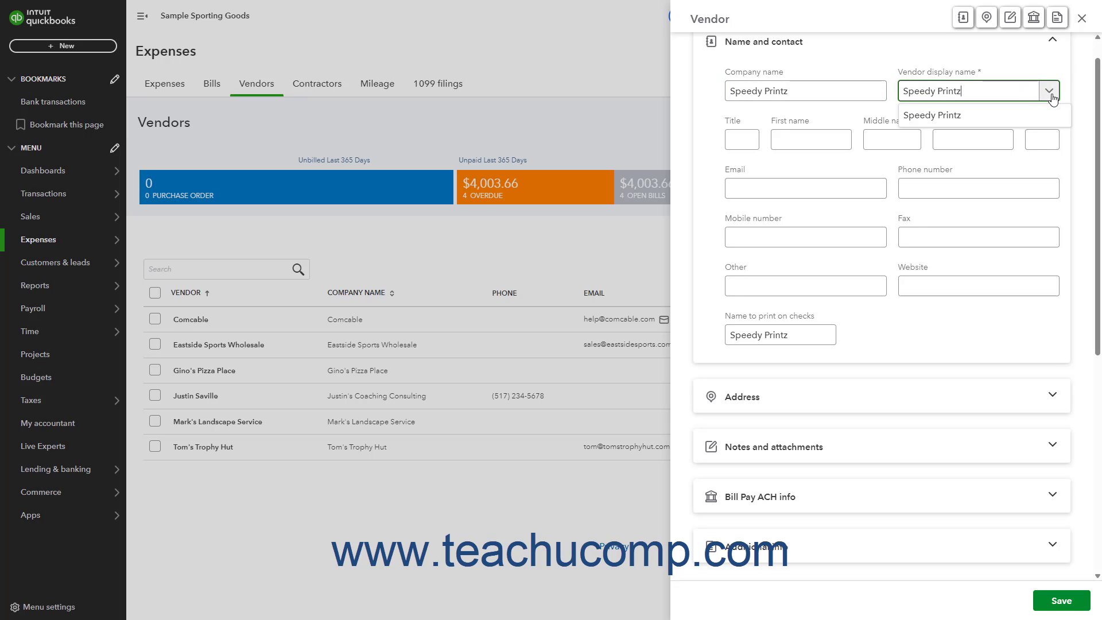
click(1051, 95)
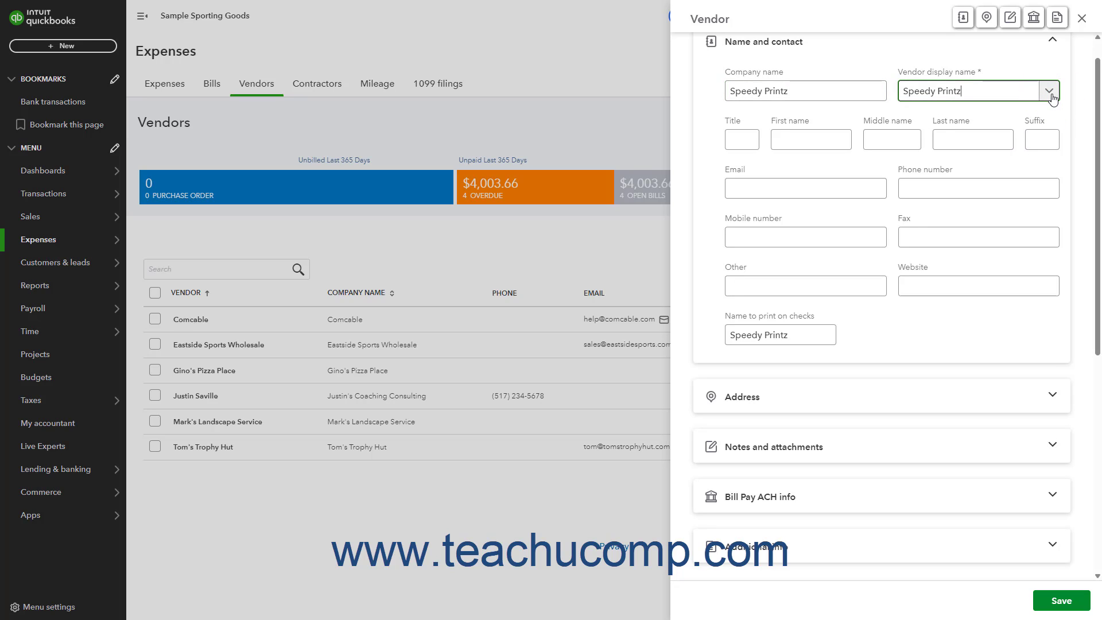
click(801, 186)
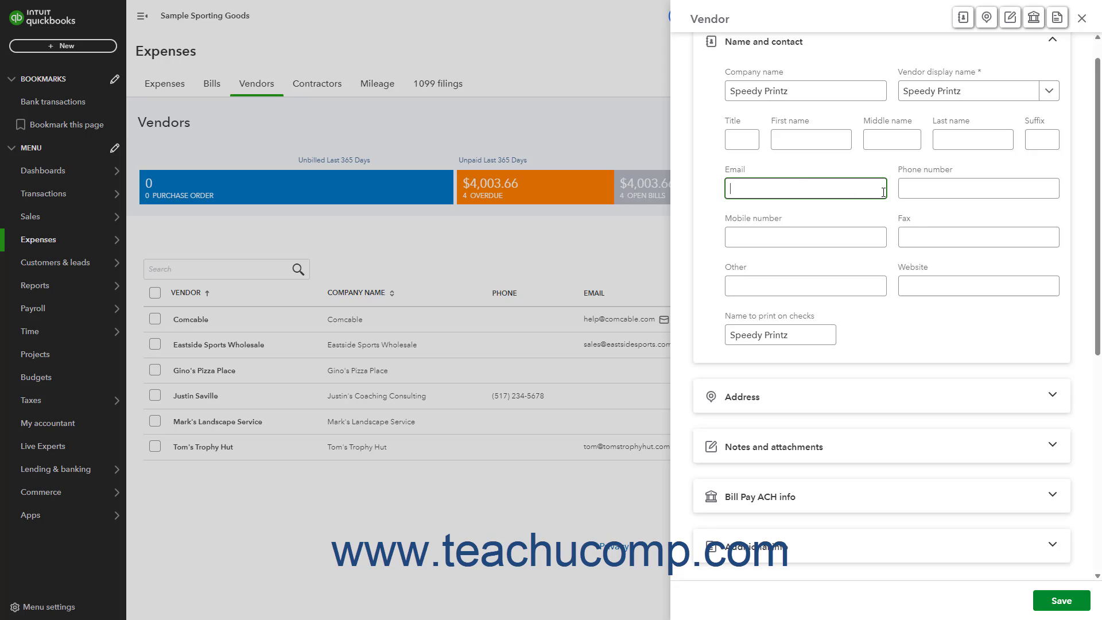
click(910, 188)
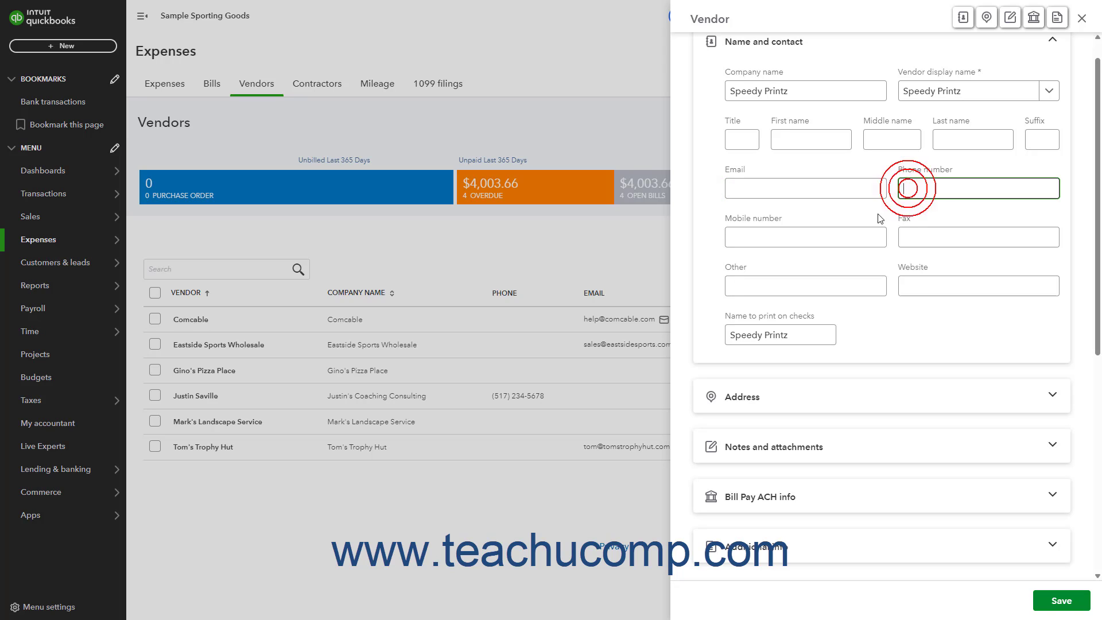
click(840, 236)
click(933, 239)
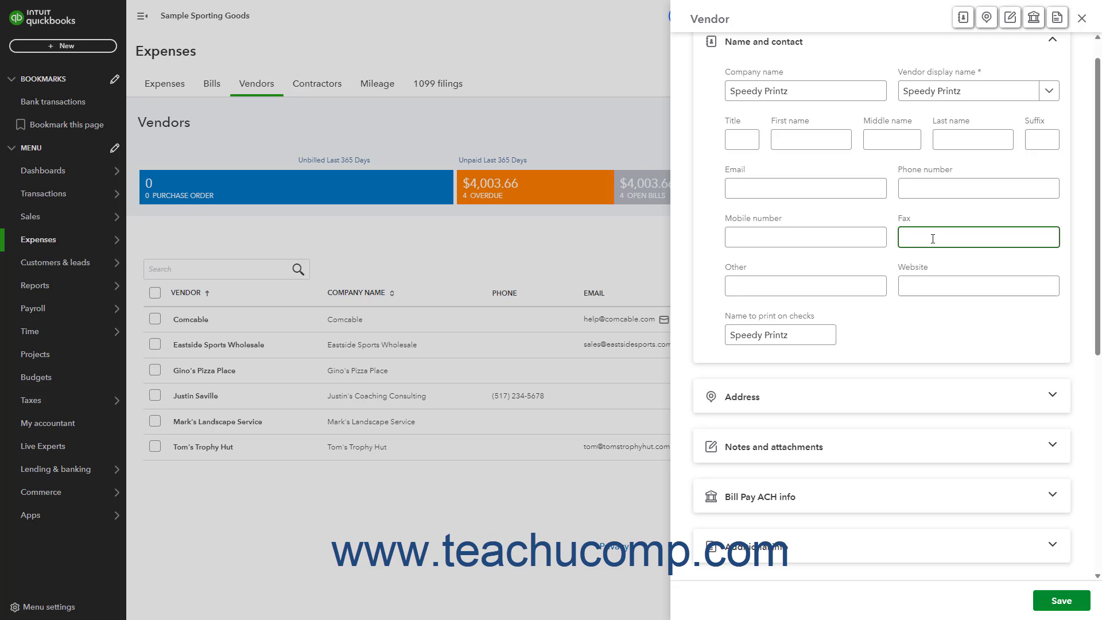
click(792, 289)
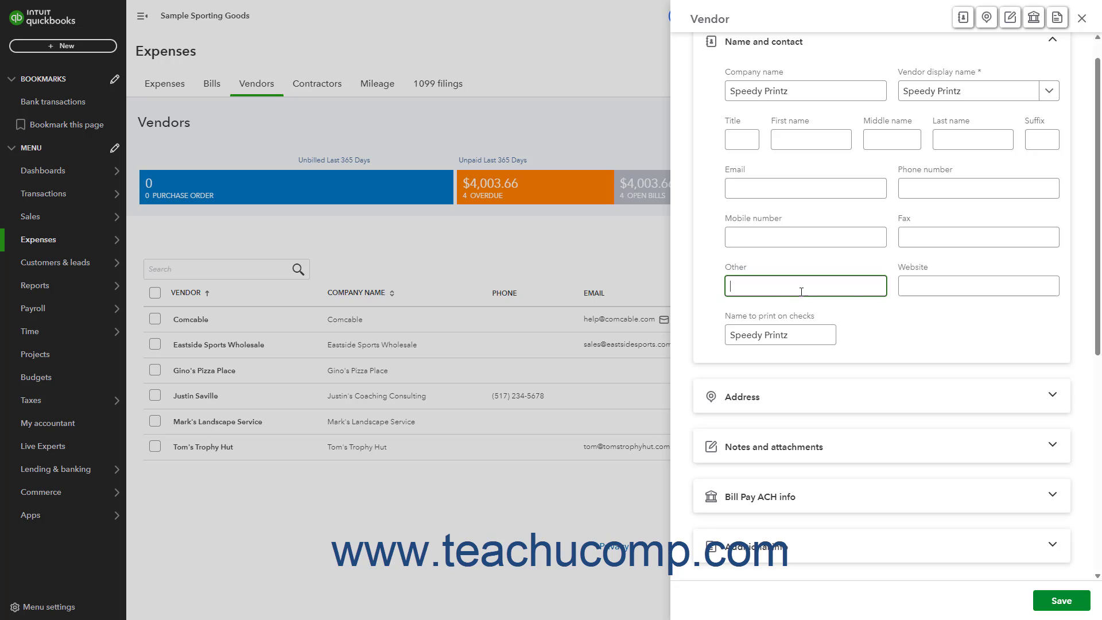
click(913, 290)
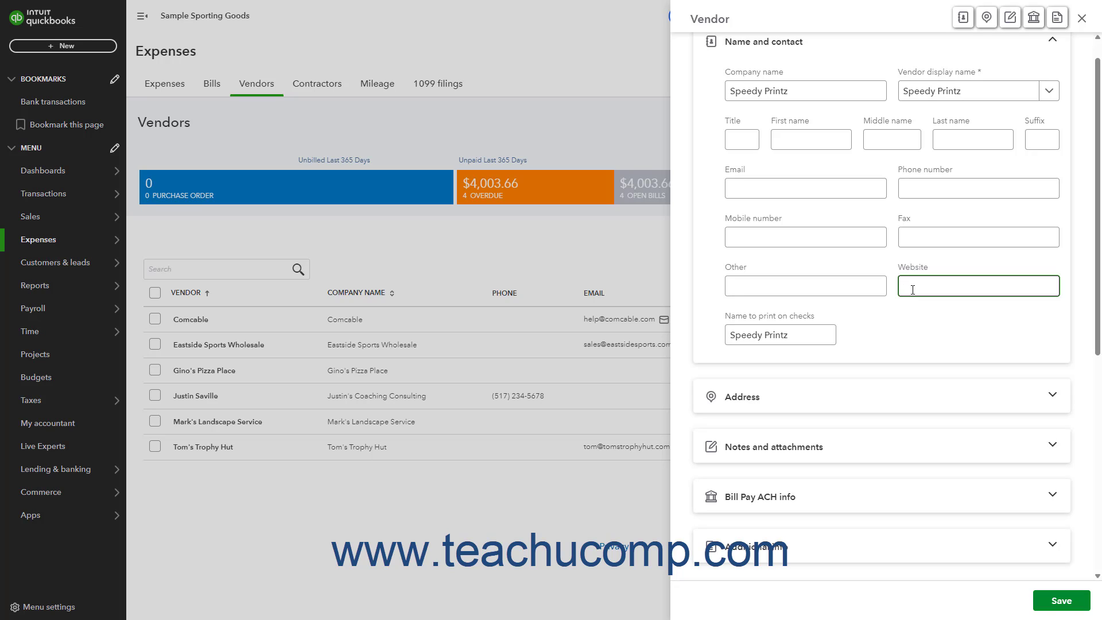
click(774, 335)
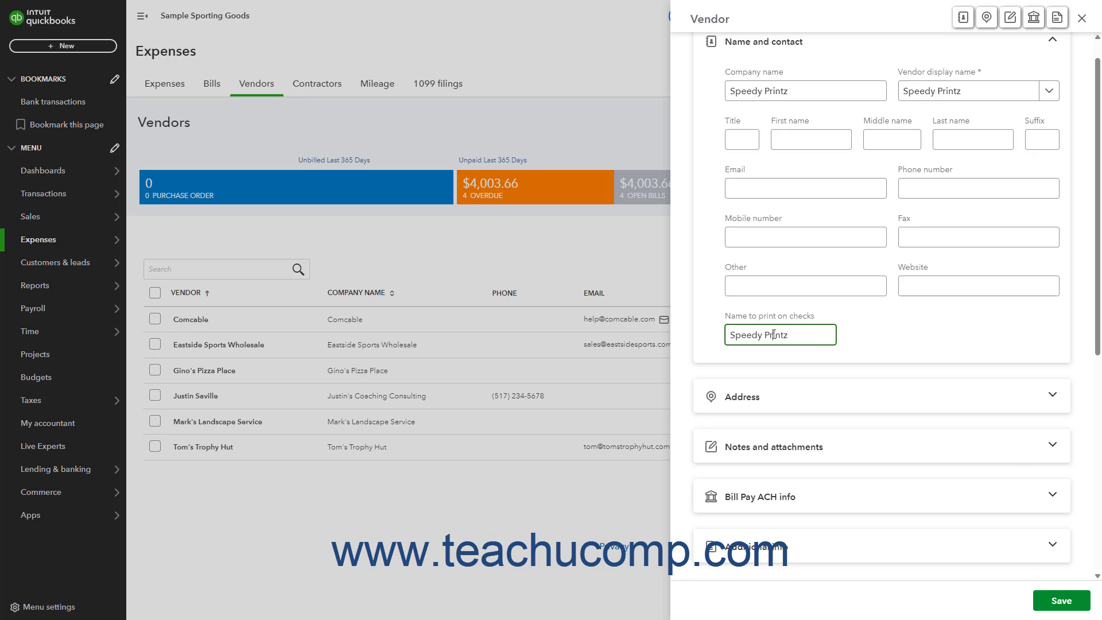
click(792, 42)
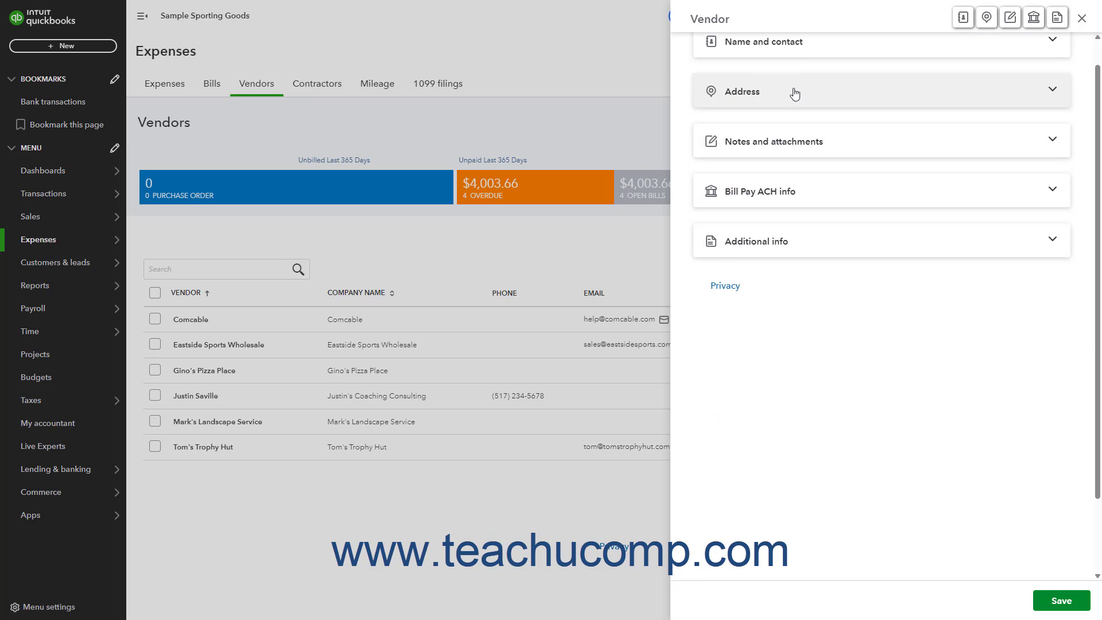
- Fill in the vendor's street address, city, state and ZIP code in the Address section, and collapse it
click(793, 93)
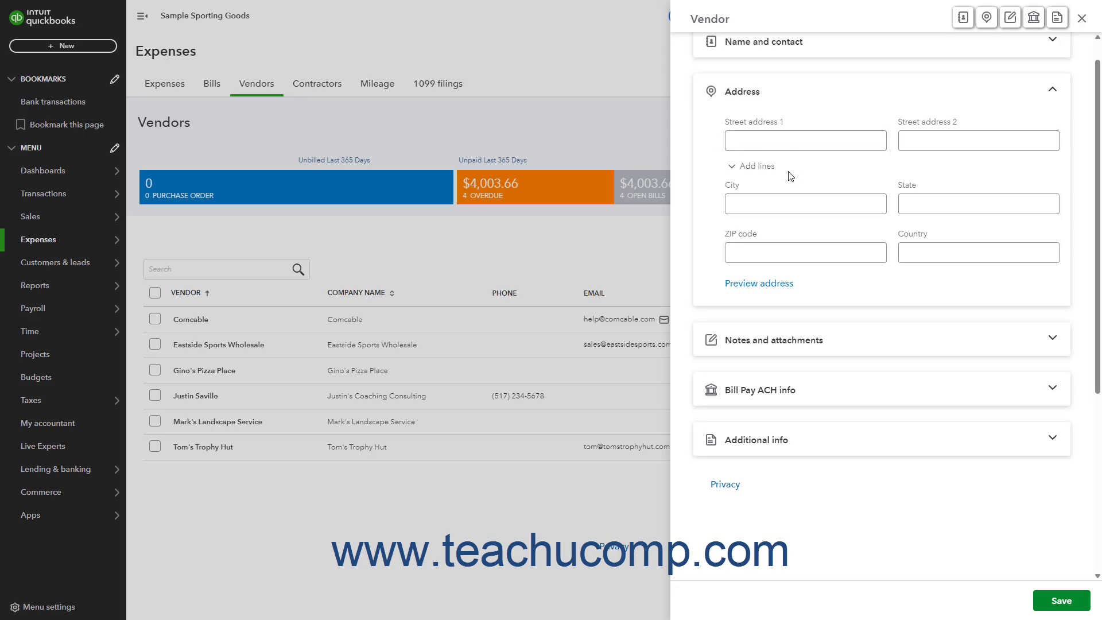
click(779, 143)
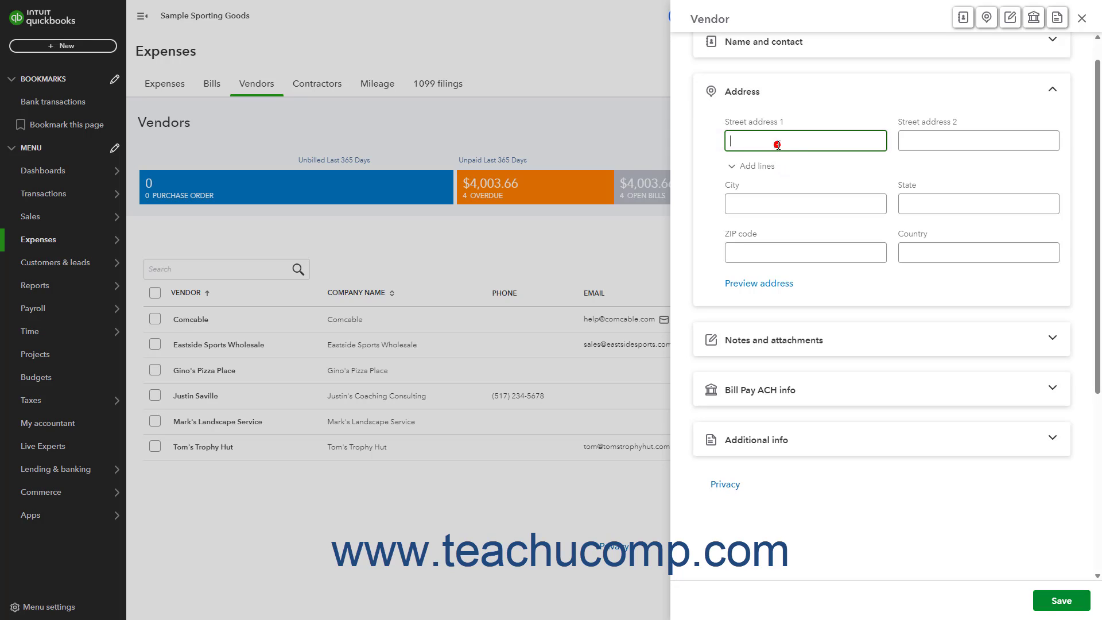
text(123 Sequence St.)
key(Tab)
key(Tab)
key(Tab)
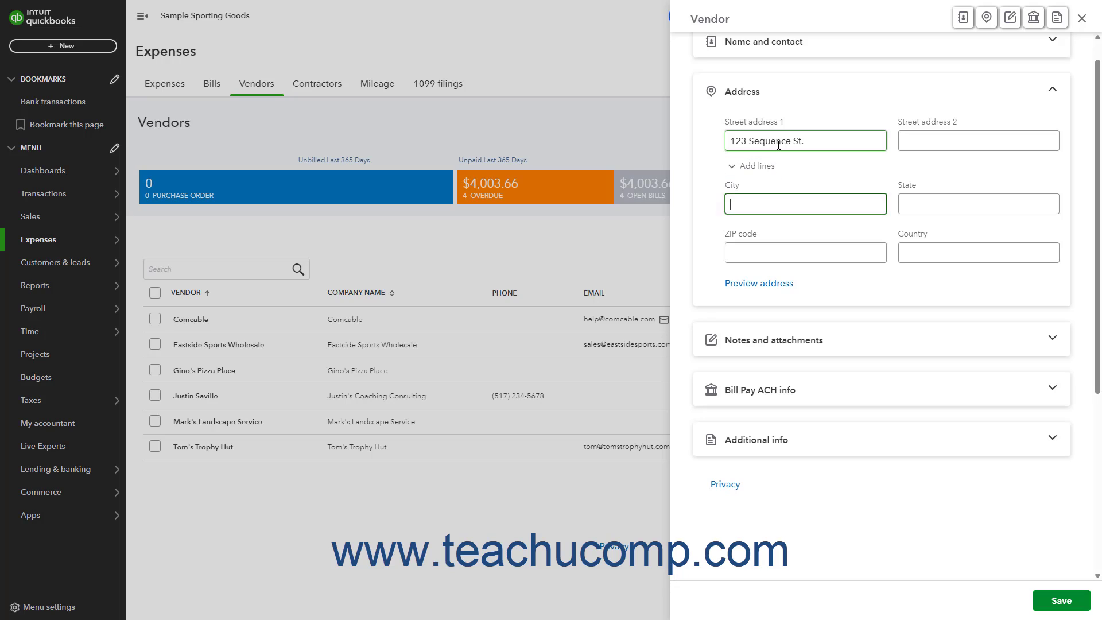
text(East Lansing)
key(Tab)
text(MI)
key(Tab)
text(48823)
key(Tab)
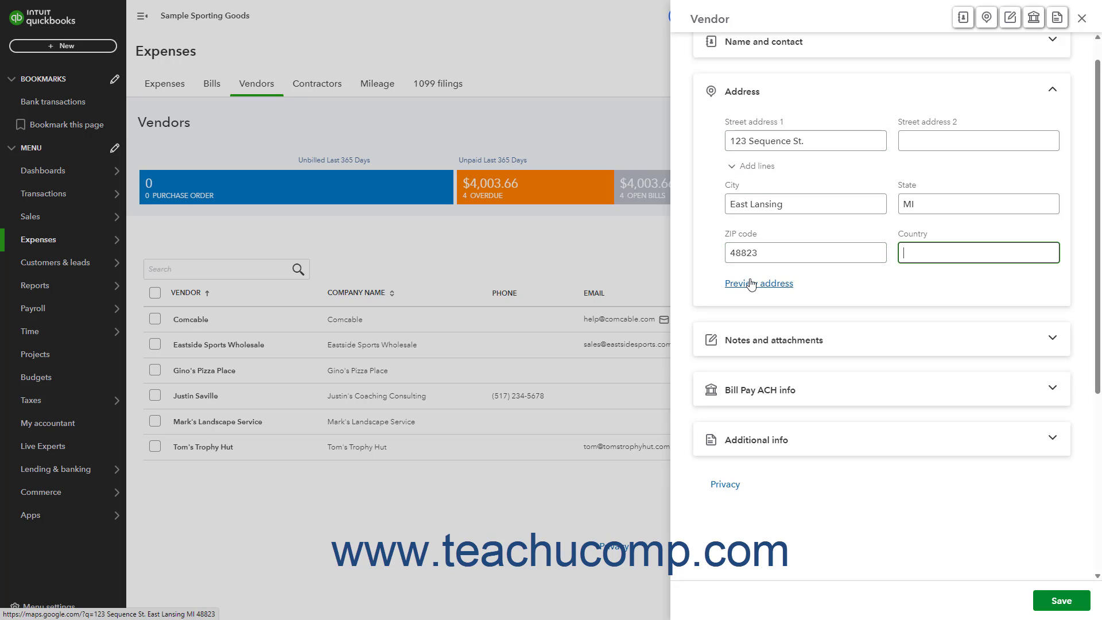
click(778, 94)
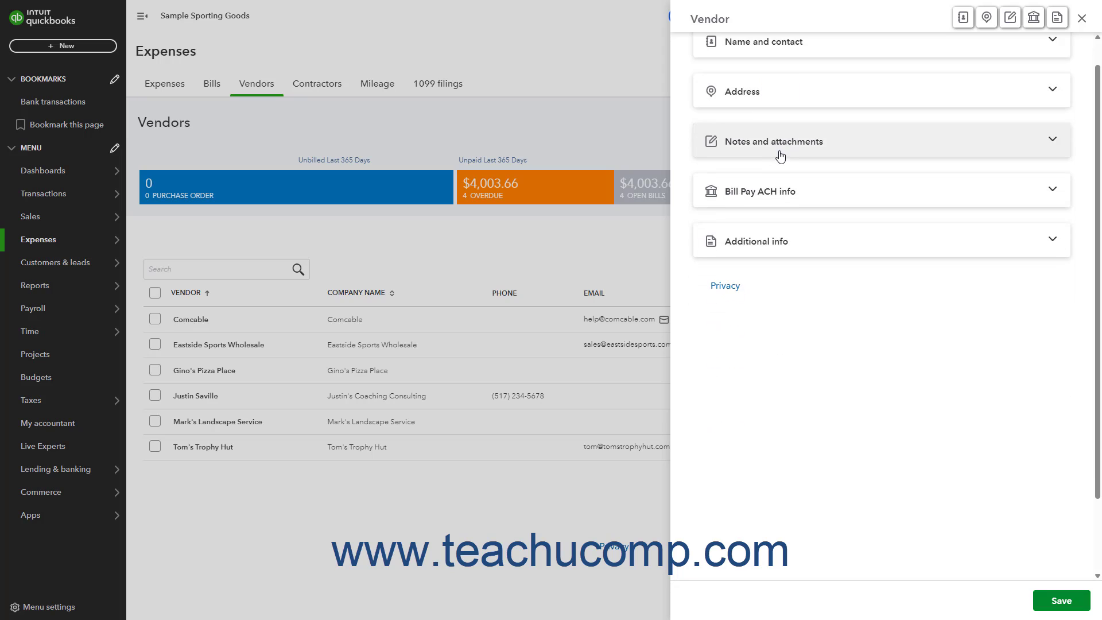
- Examine the Notes and attachments section, including its file selection dialog, and the Bill Pay ACH account and routing number fields
click(780, 148)
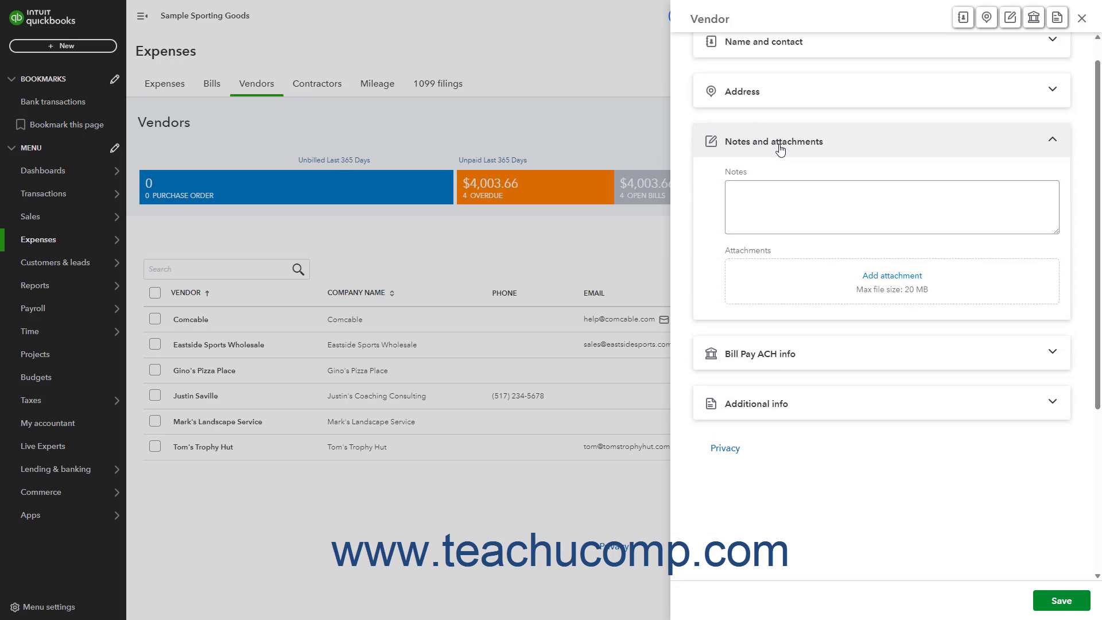
click(801, 196)
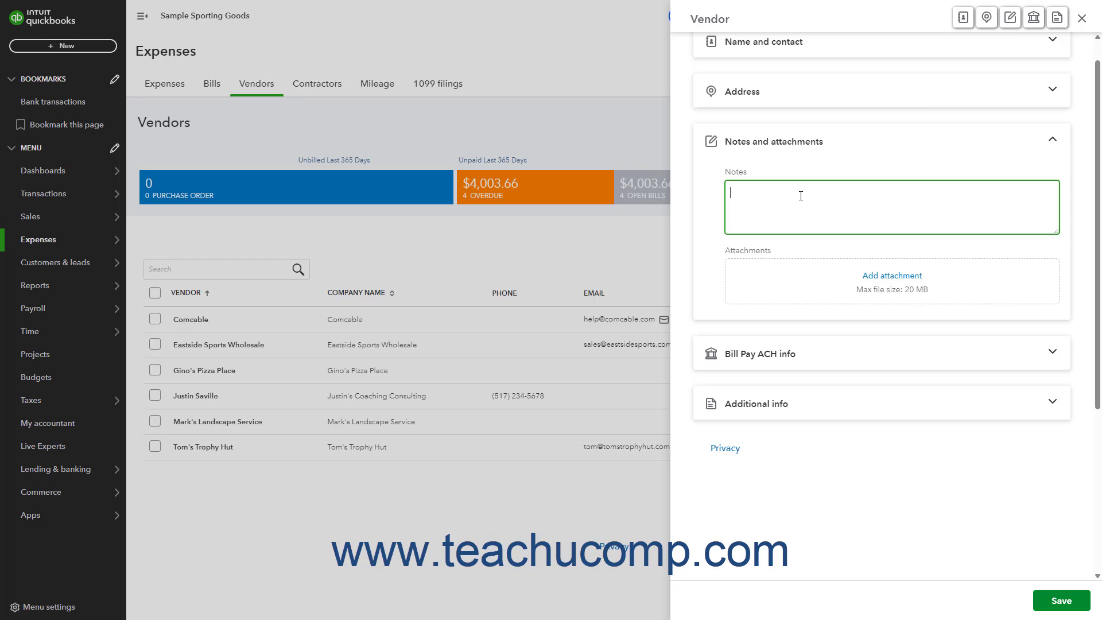
click(871, 277)
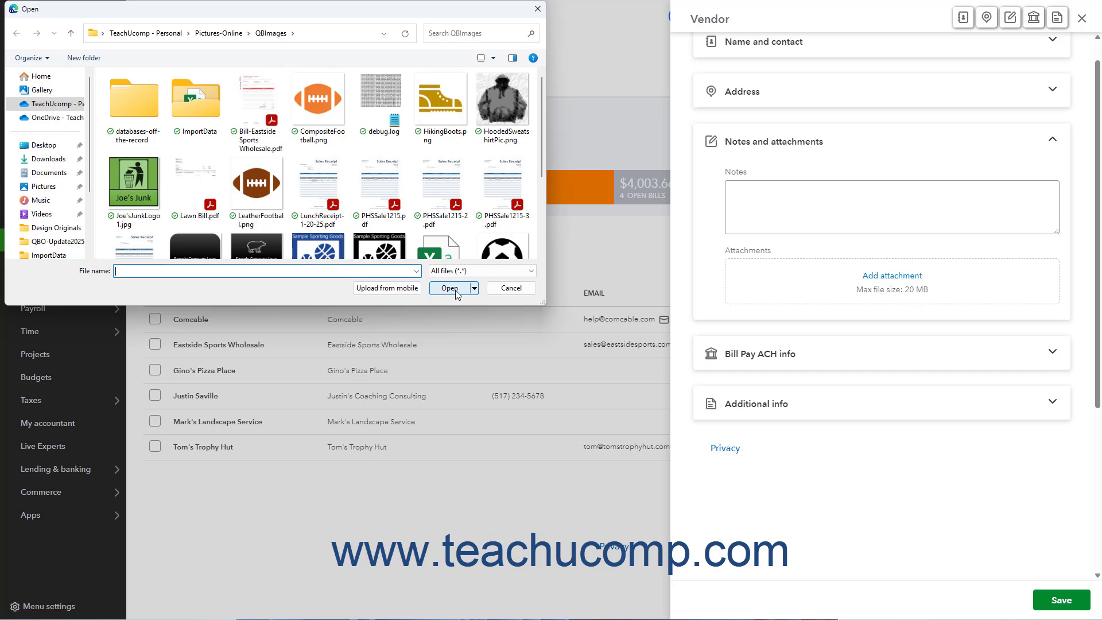
click(523, 289)
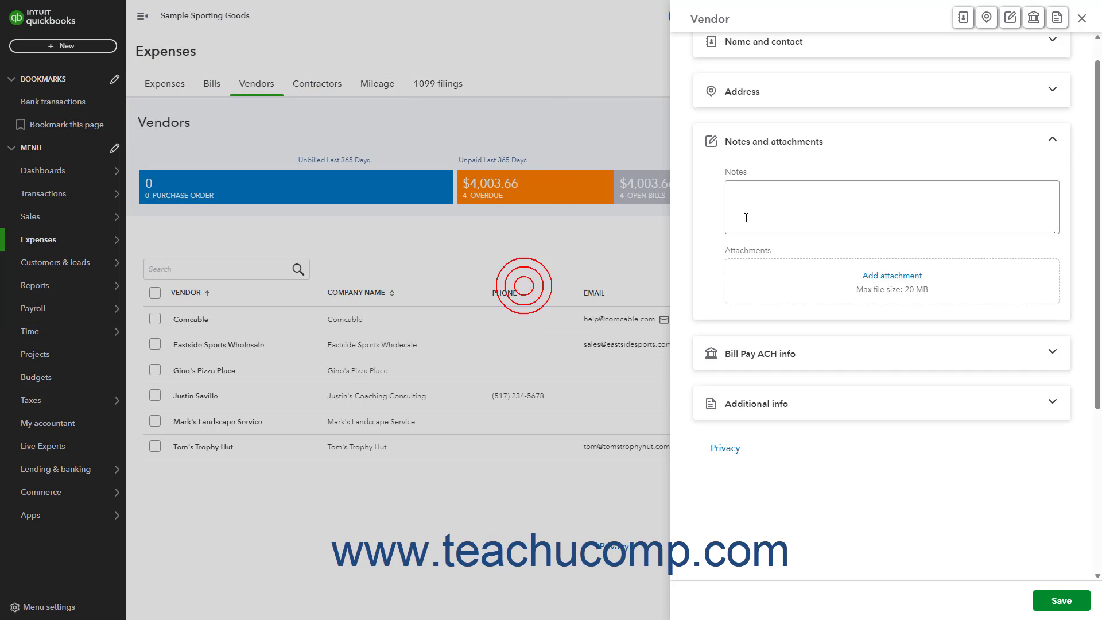
click(894, 146)
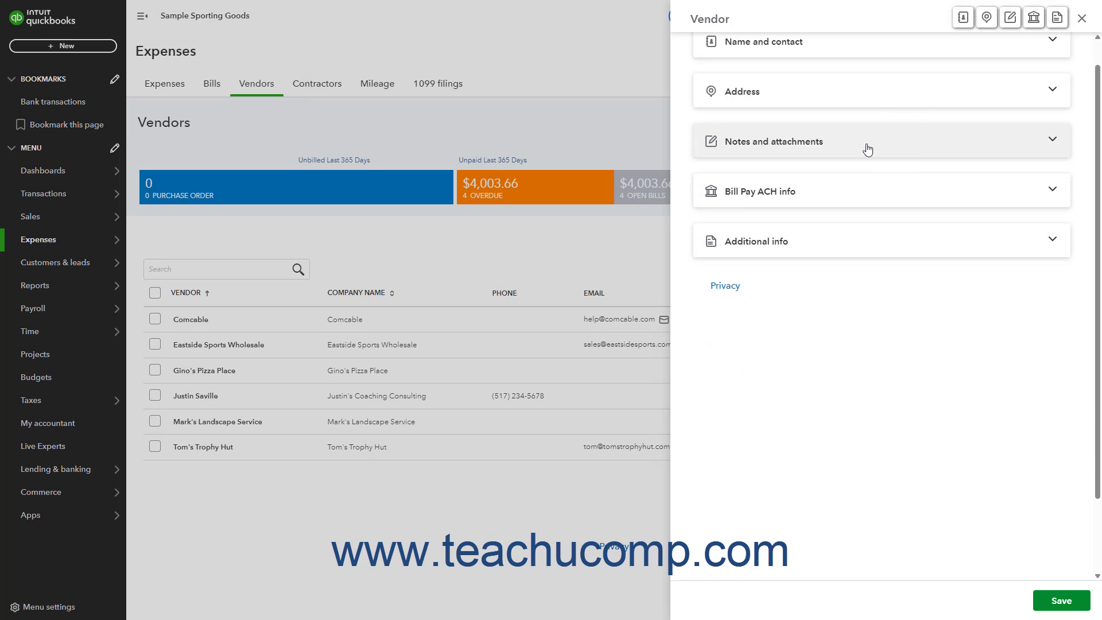
click(846, 196)
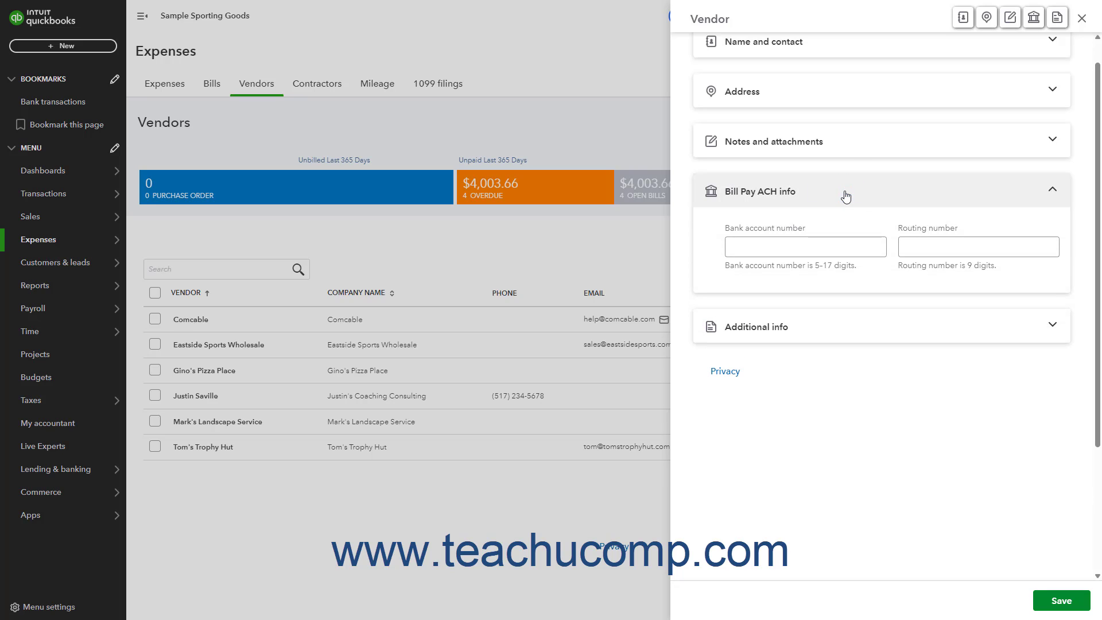
click(801, 248)
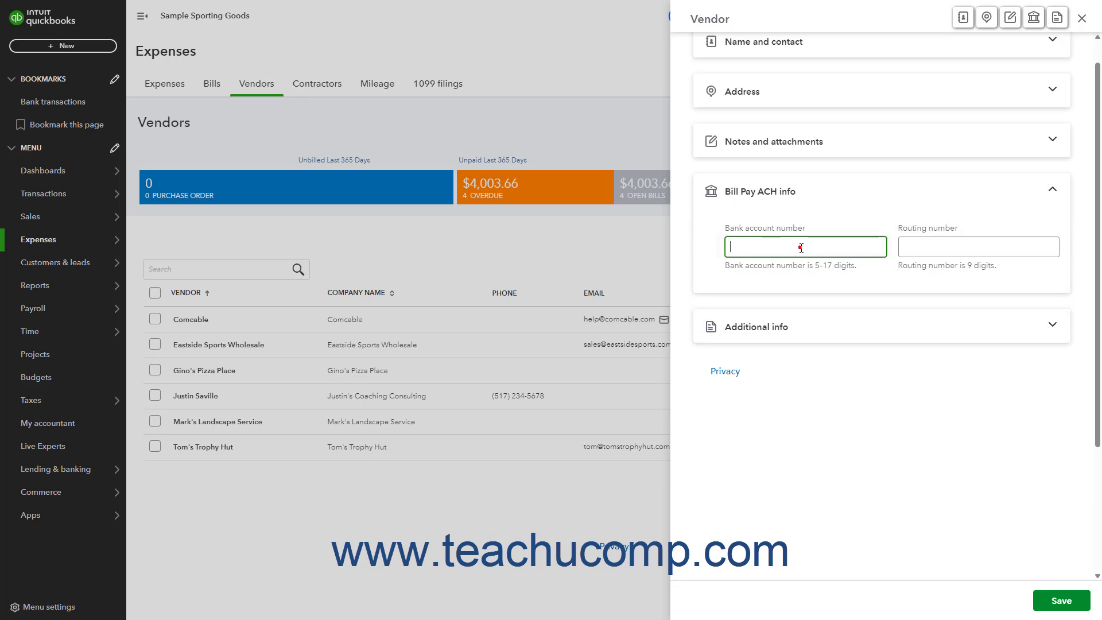
click(919, 251)
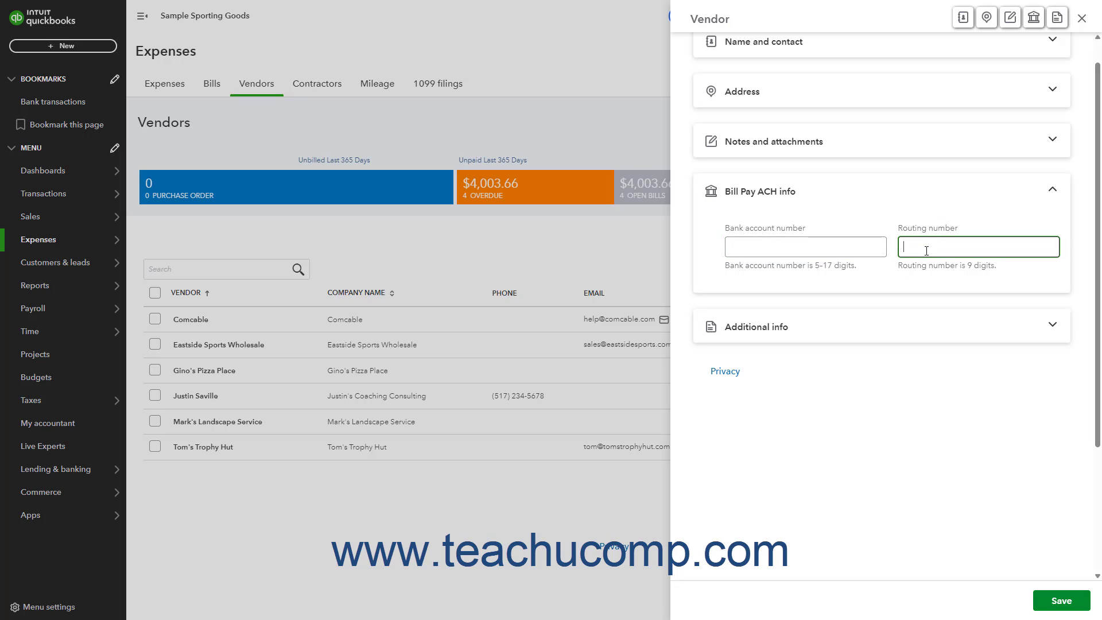
click(837, 201)
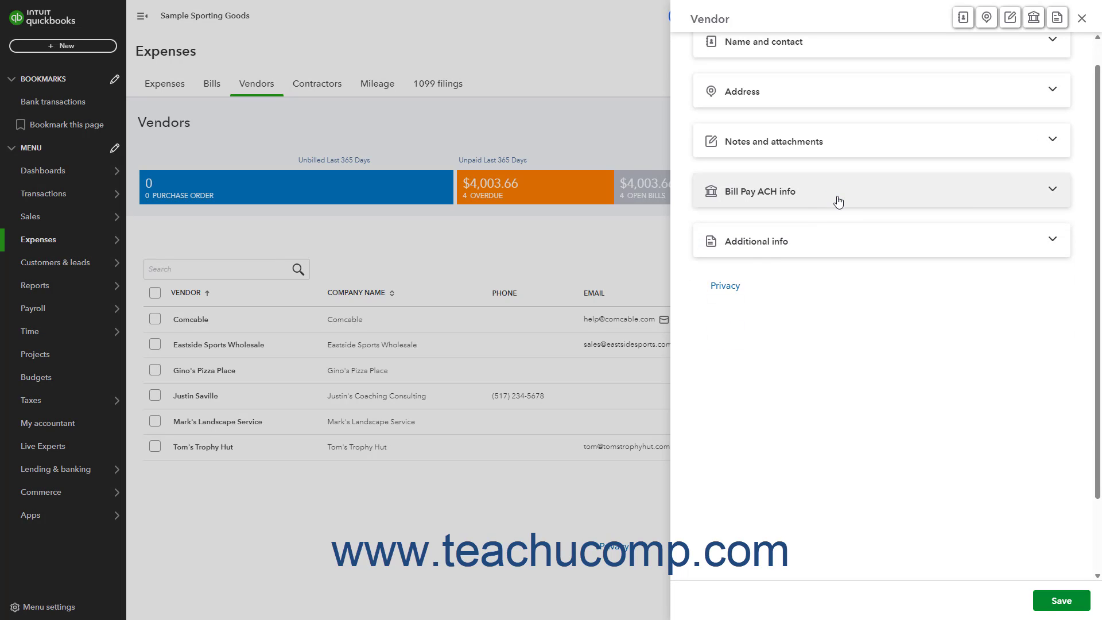
- Expand the Additional info section, check its tax ID and billing rate fields, and set the payment terms to Net 30
click(825, 249)
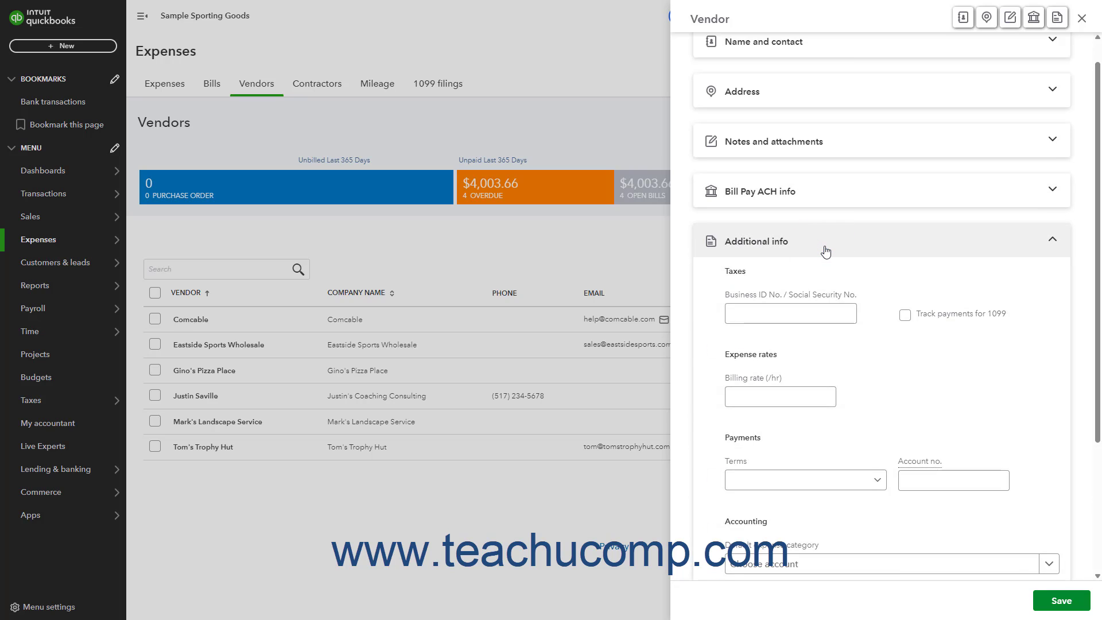
click(795, 315)
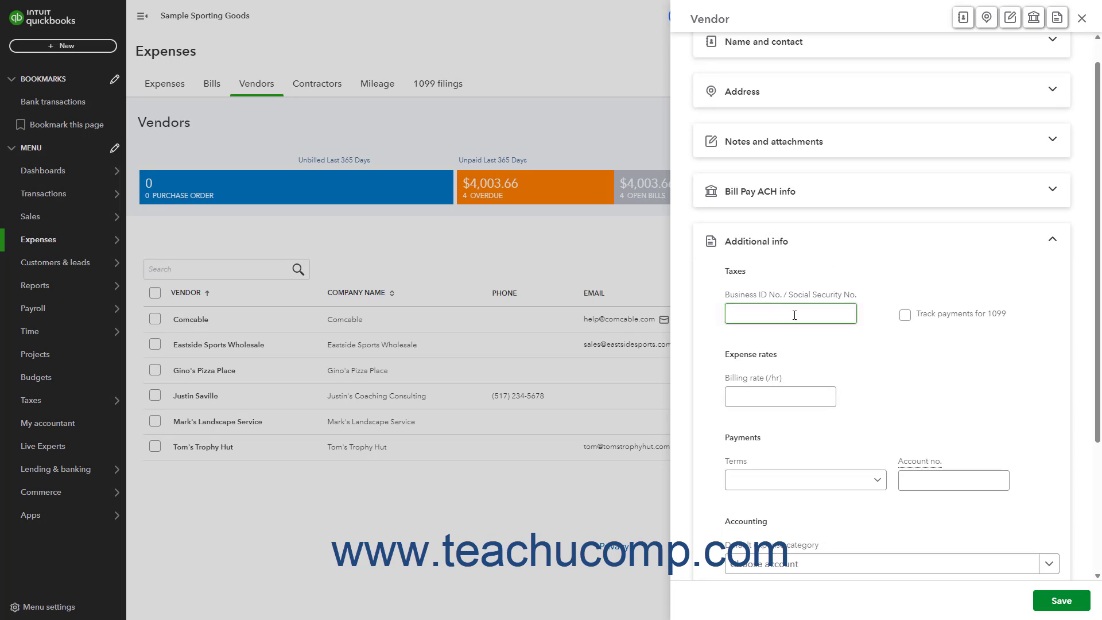
click(795, 314)
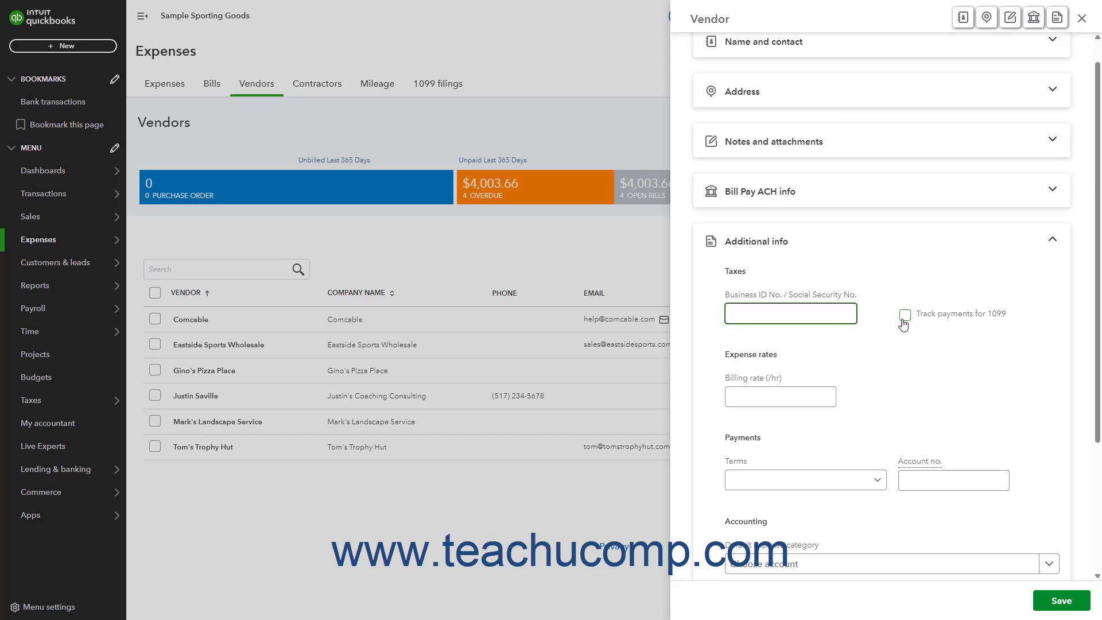
scroll(885, 230, down, 3)
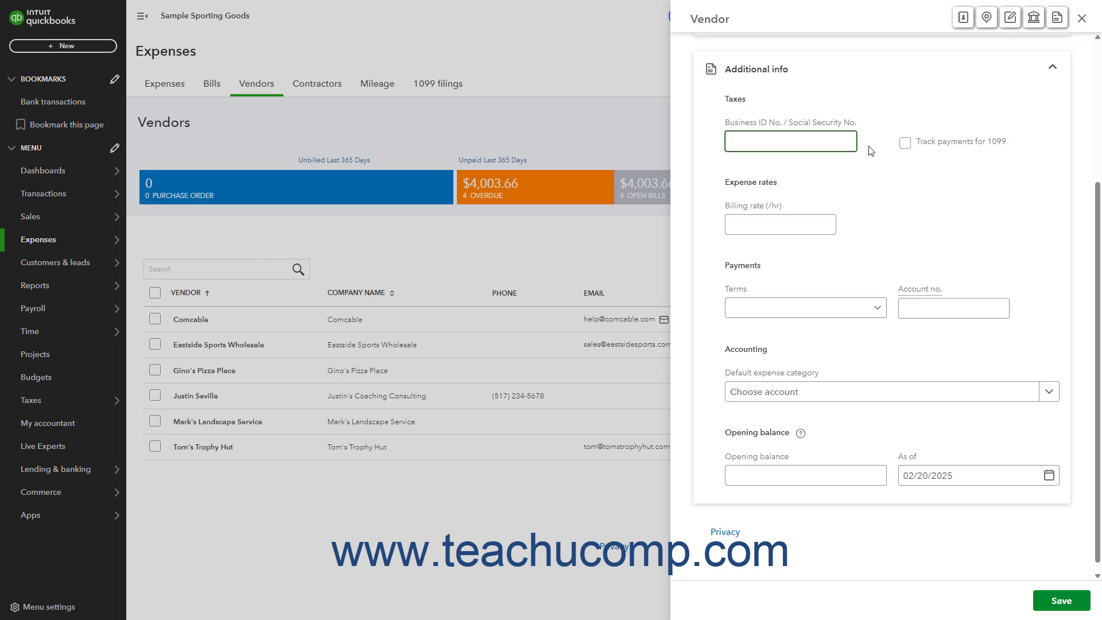
click(780, 219)
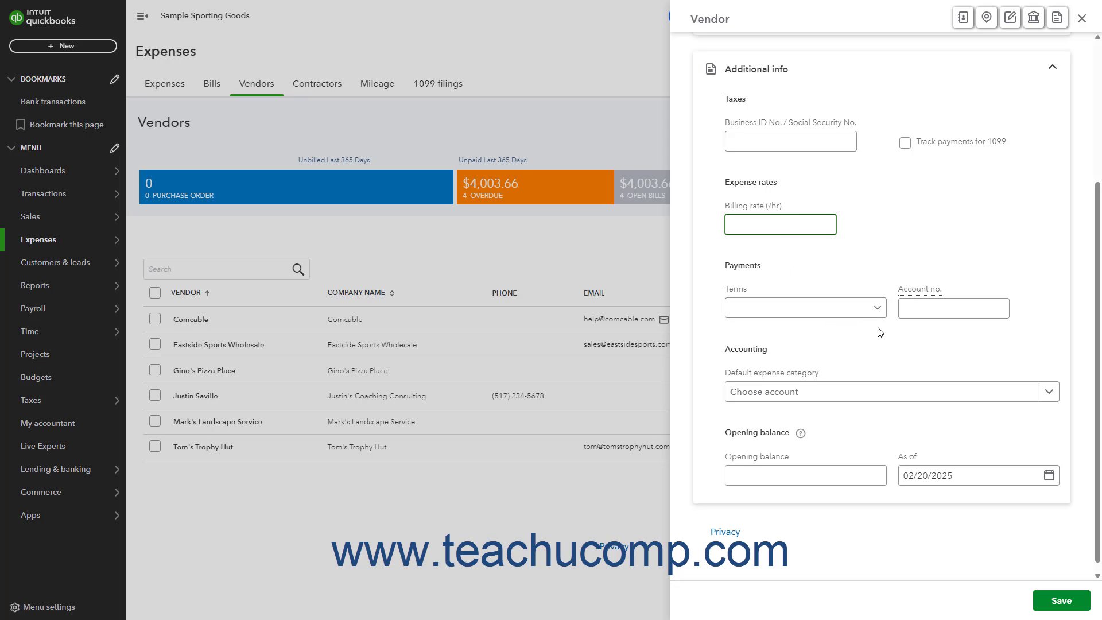
click(877, 311)
click(763, 378)
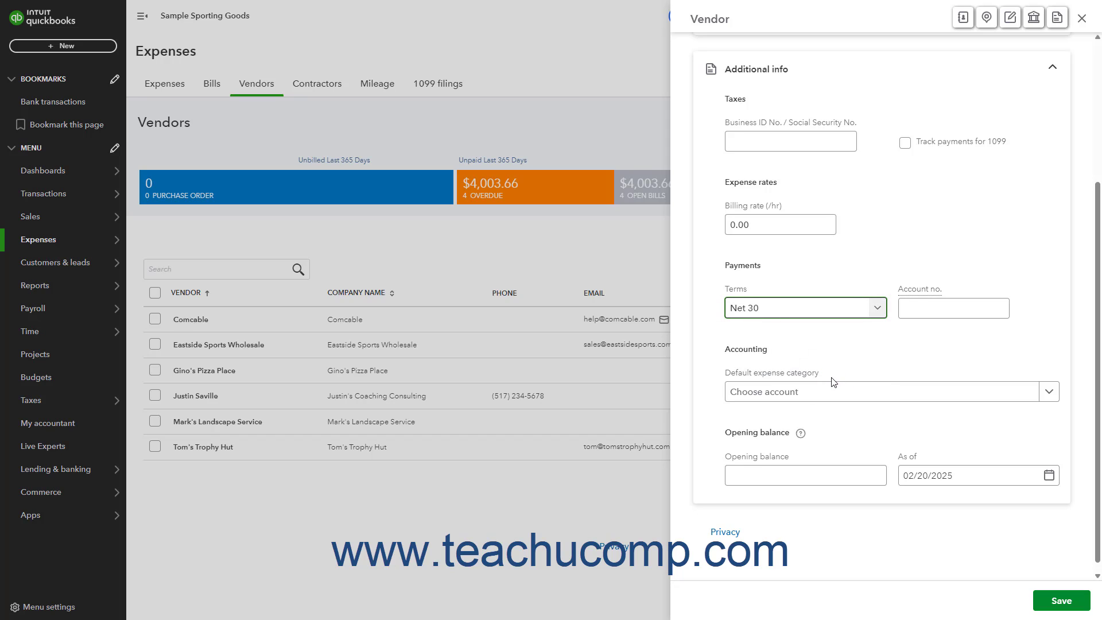
- Examine the account number field, the default expense category choices, and the opening balance and as-of date fields
click(918, 312)
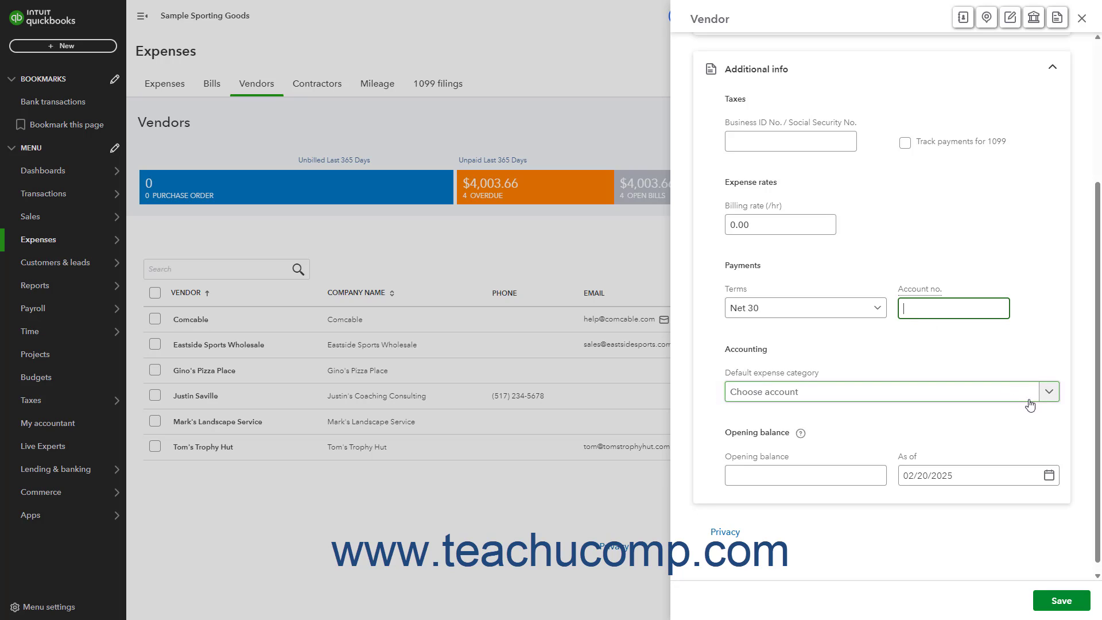
click(1048, 396)
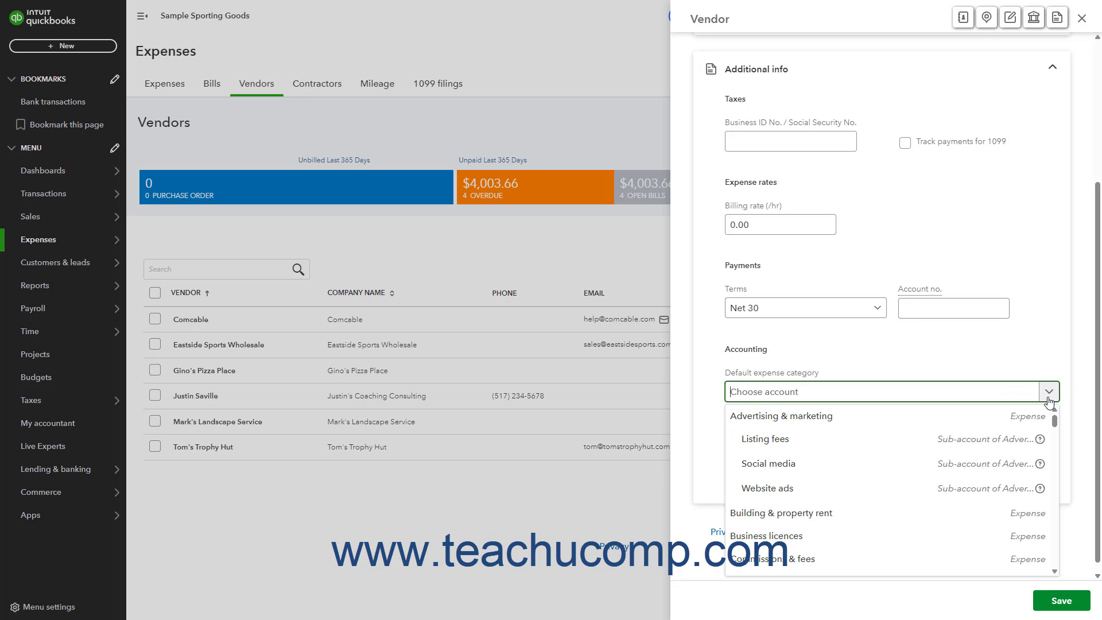
click(1048, 396)
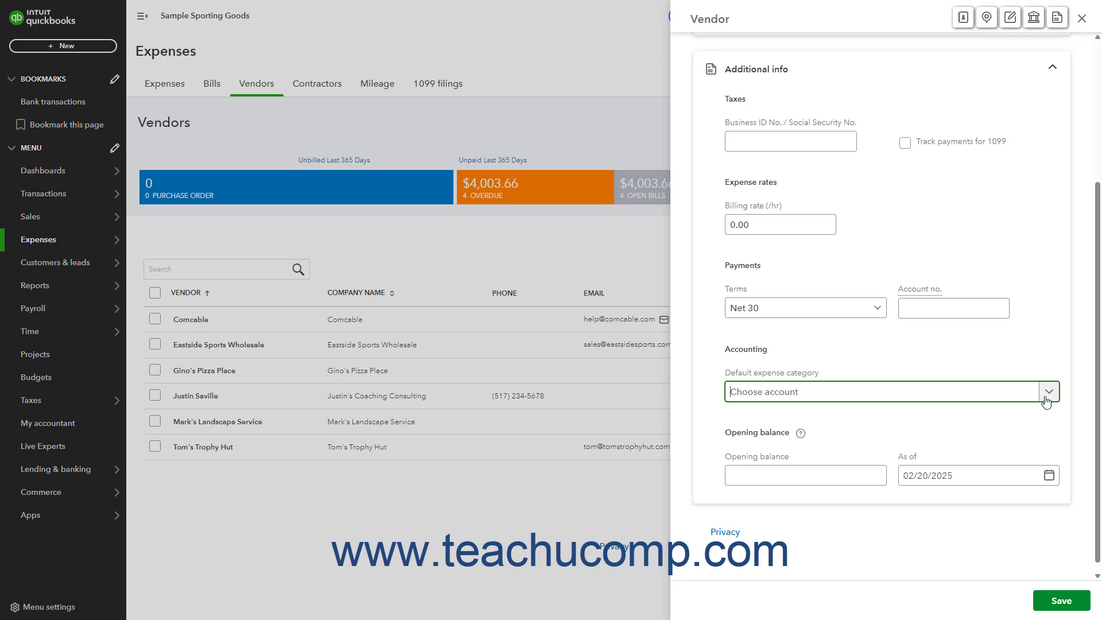
click(836, 473)
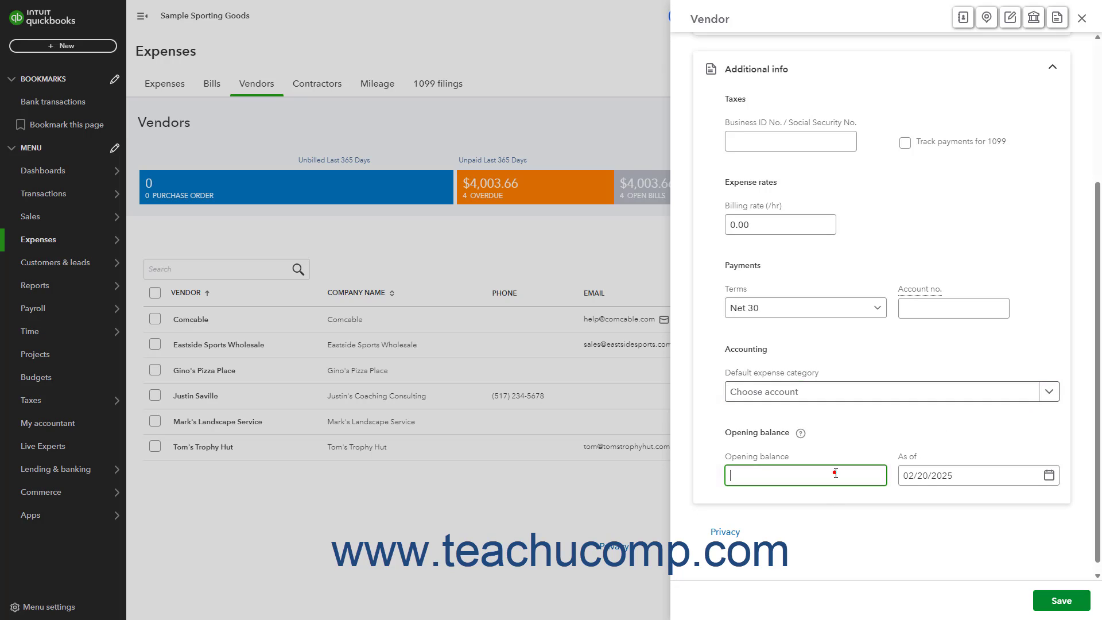
click(944, 476)
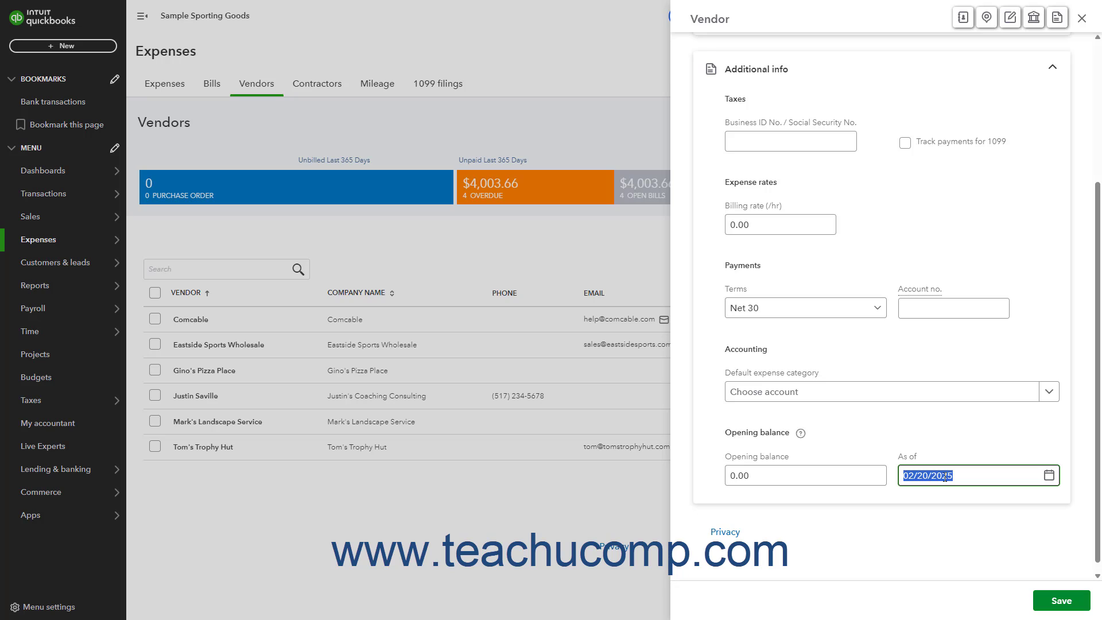
- Save the new vendor record and return to the full vendor list
click(1056, 609)
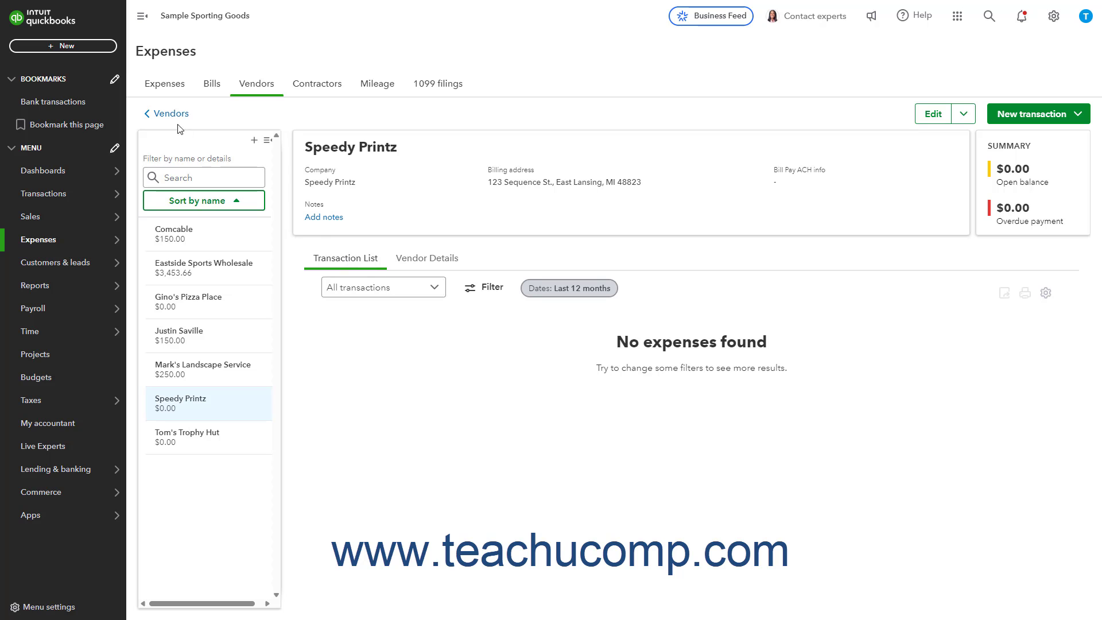
click(166, 114)
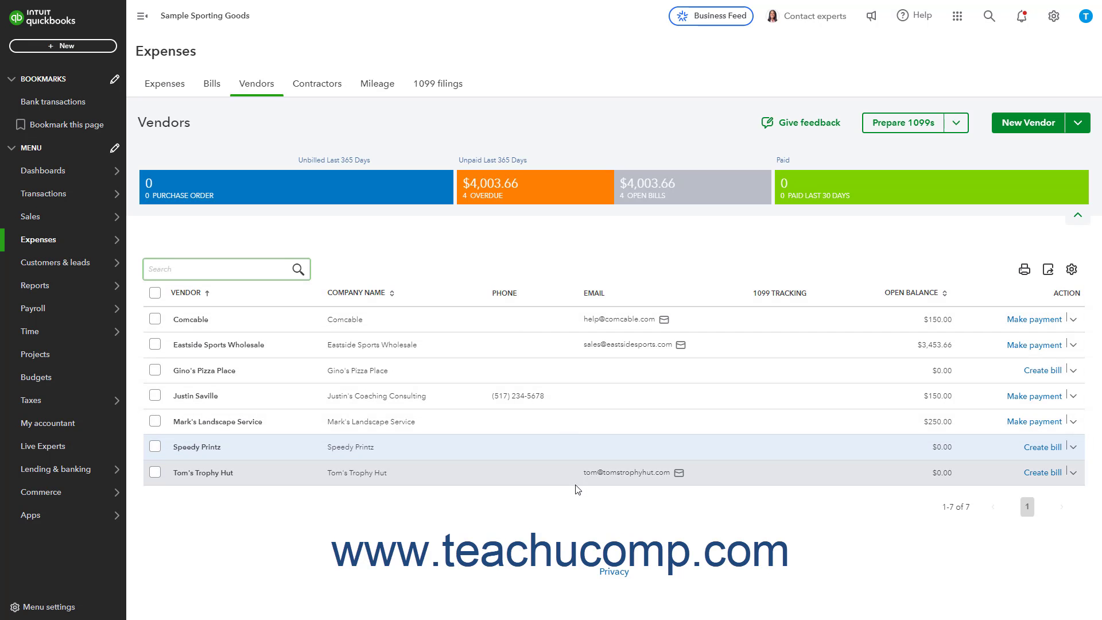